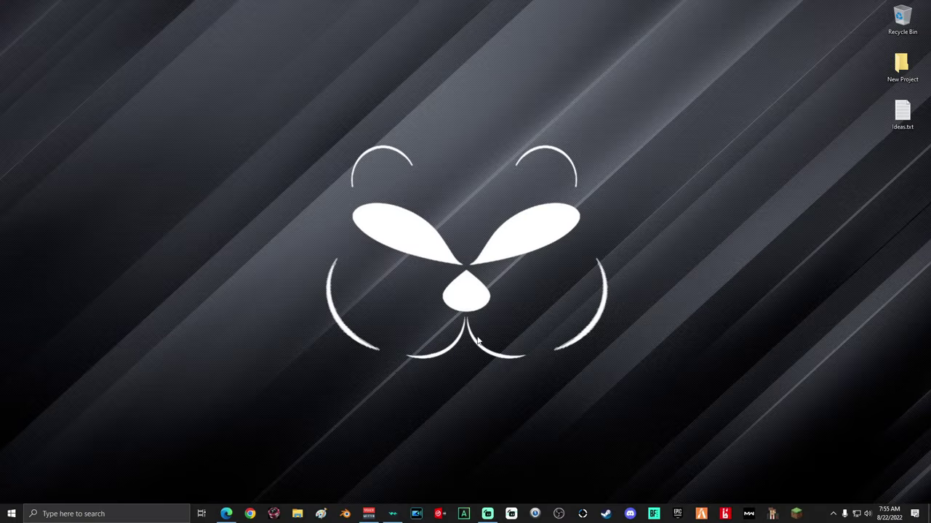
# Open the C:\Windows\Prefetch folder through the Run dialog, granting permanent access
pyautogui.click(97, 514)
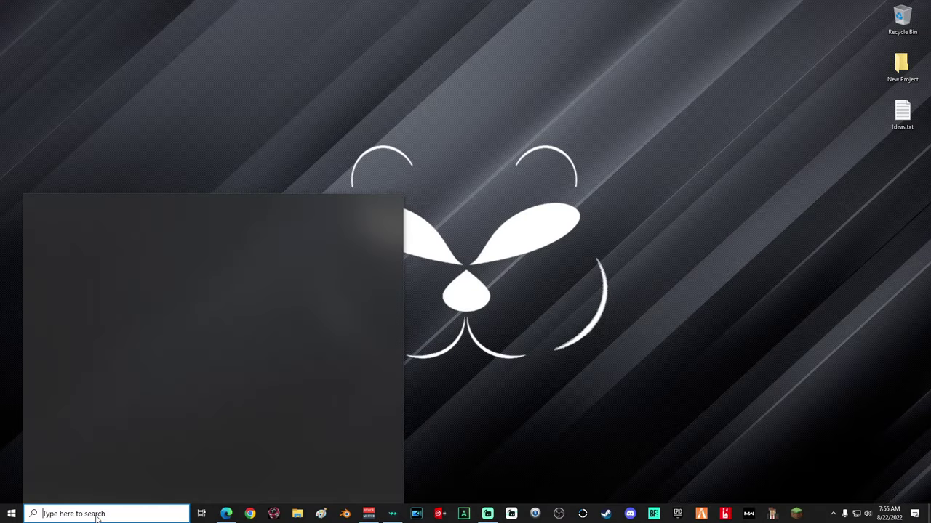
pyautogui.write('run')
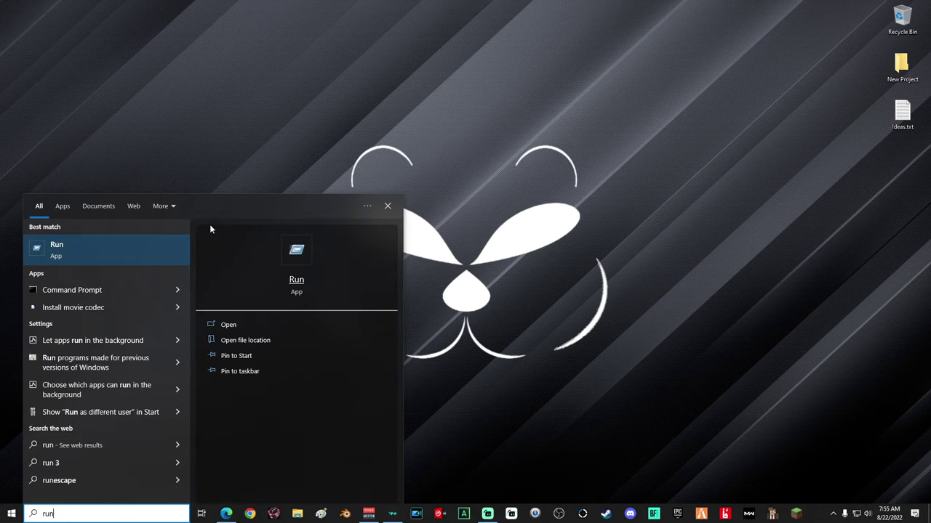
pyautogui.click(35, 251)
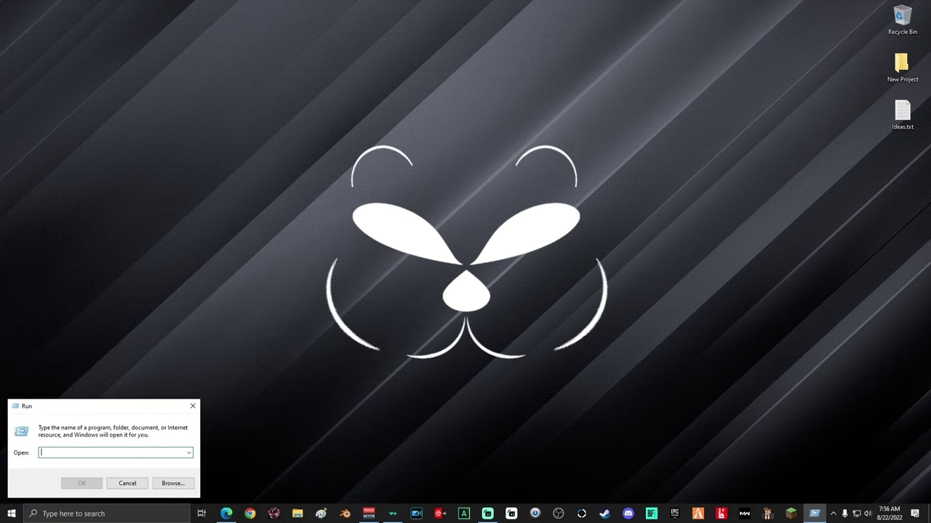
pyautogui.write('prefetch')
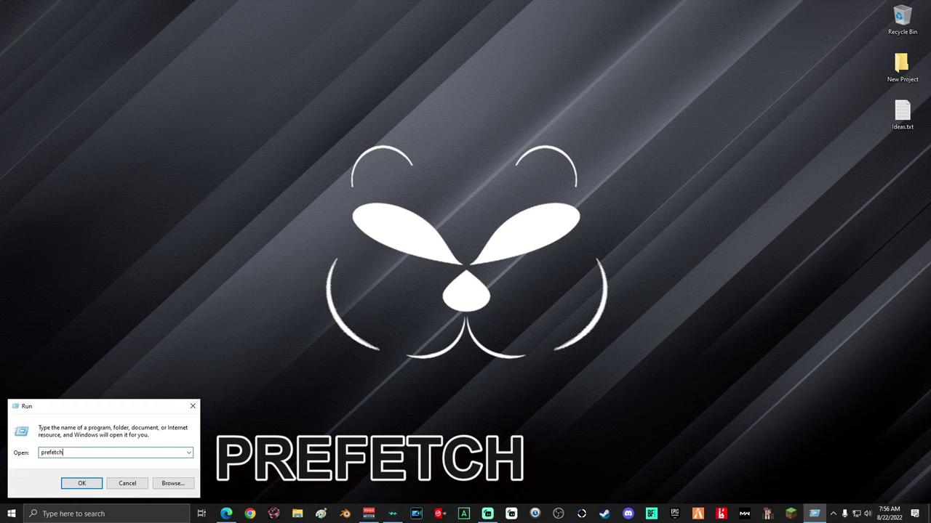
pyautogui.click(86, 488)
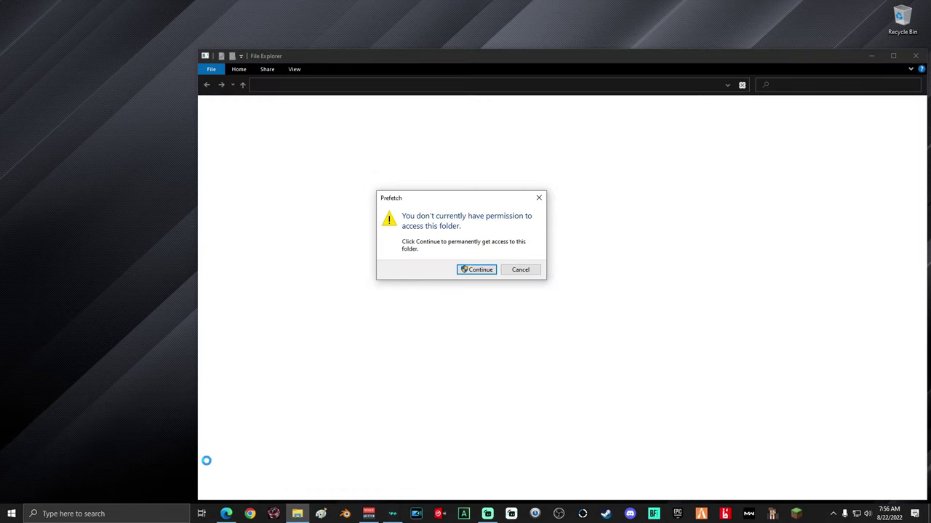
pyautogui.click(481, 270)
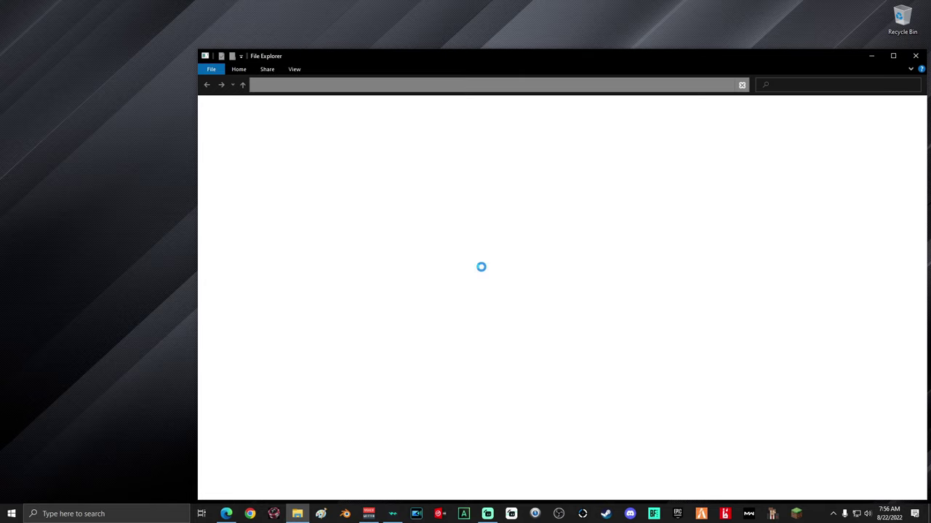
# Delete all 278 Prefetch files and close the emptied folder
pyautogui.moveTo(623, 114); pyautogui.dragTo(376, 513)
pyautogui.press('Delete')
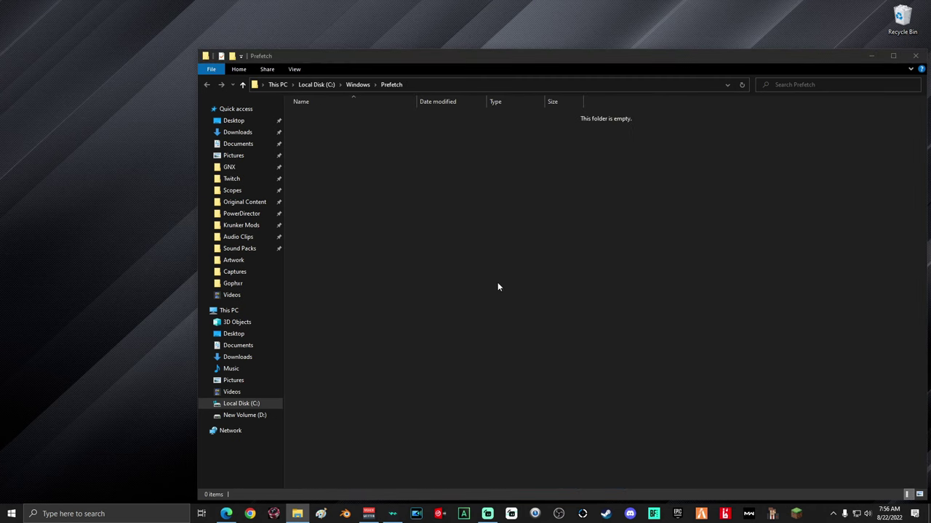
pyautogui.click(913, 58)
# Open the C:\Windows\Temp folder through the Run dialog with 'temp'
pyautogui.click(102, 516)
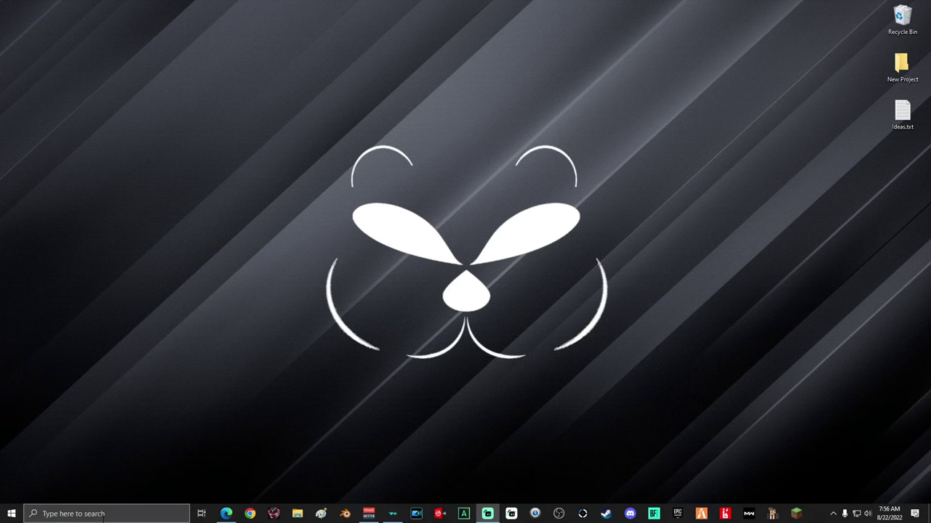
pyautogui.write('run')
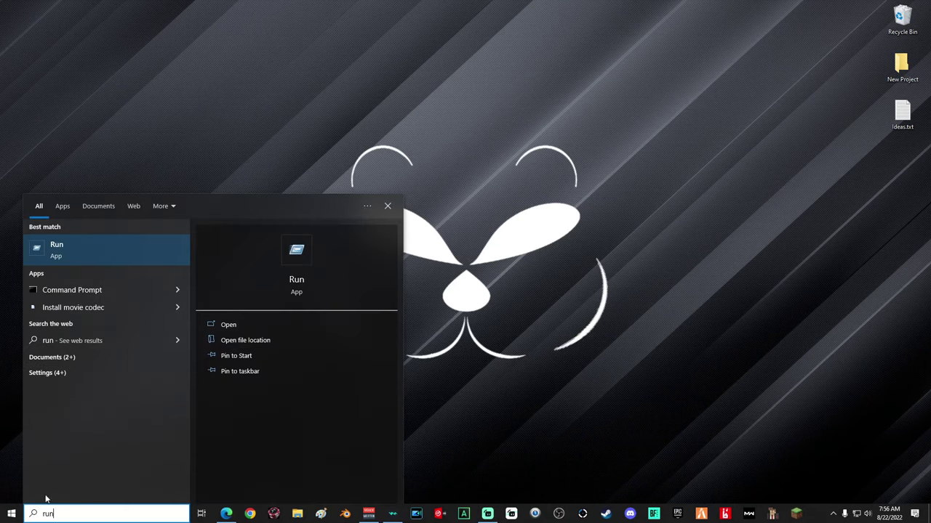
pyautogui.click(83, 259)
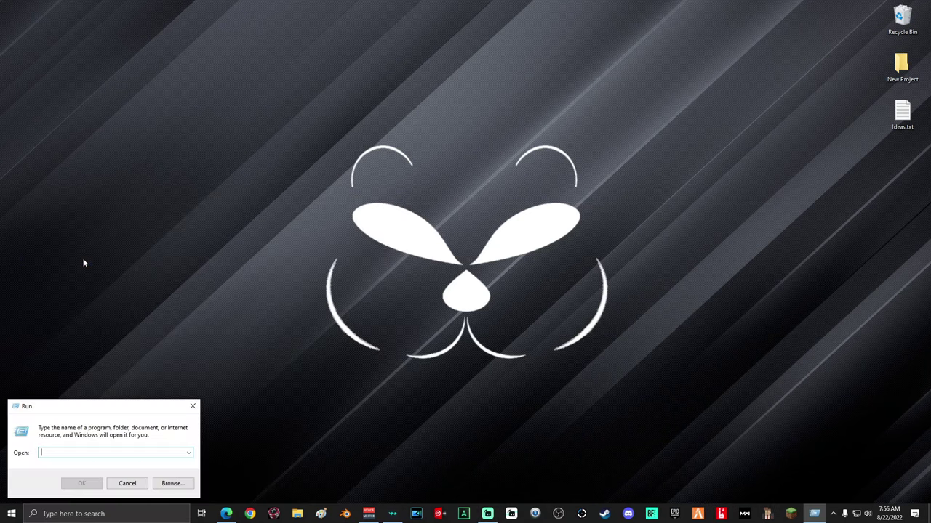
pyautogui.write('temp')
pyautogui.click(82, 485)
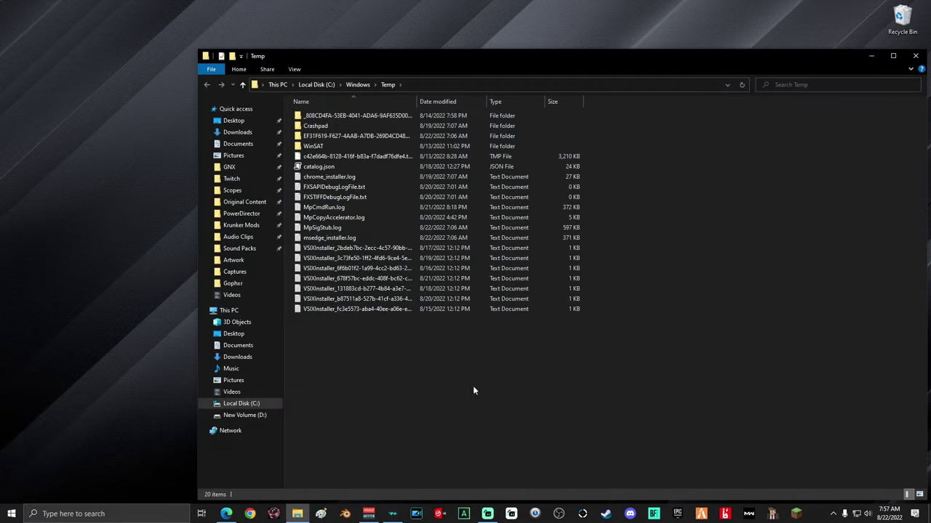
# Delete all 20 Temp items with admin approval for all, then close the folder
pyautogui.moveTo(561, 391); pyautogui.dragTo(339, 115)
pyautogui.press('Delete')
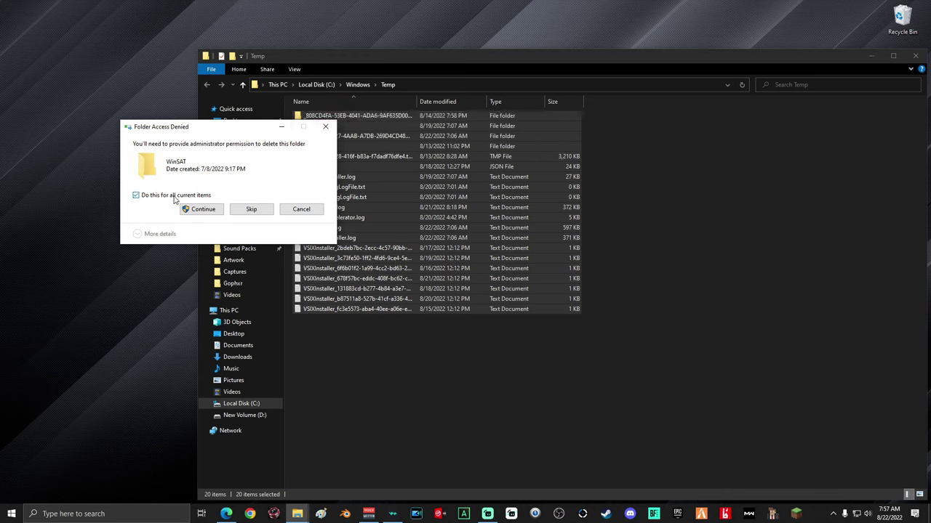
pyautogui.click(205, 211)
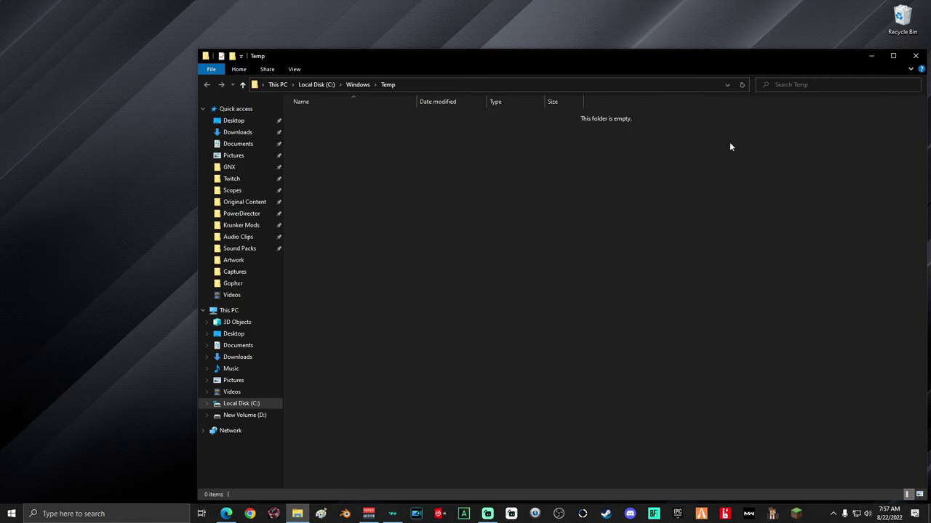
pyautogui.click(917, 61)
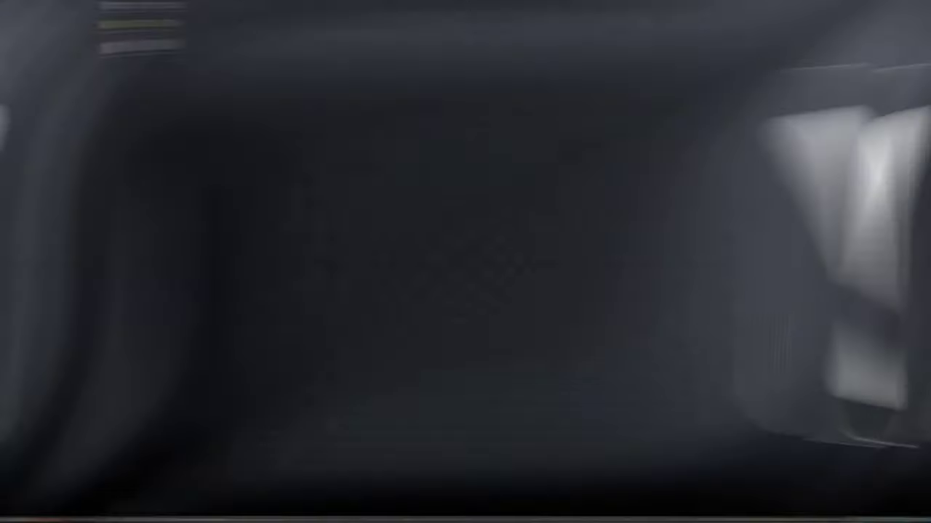
# Open the user's AppData\Local\Temp folder from the Run dialog
pyautogui.click(107, 515)
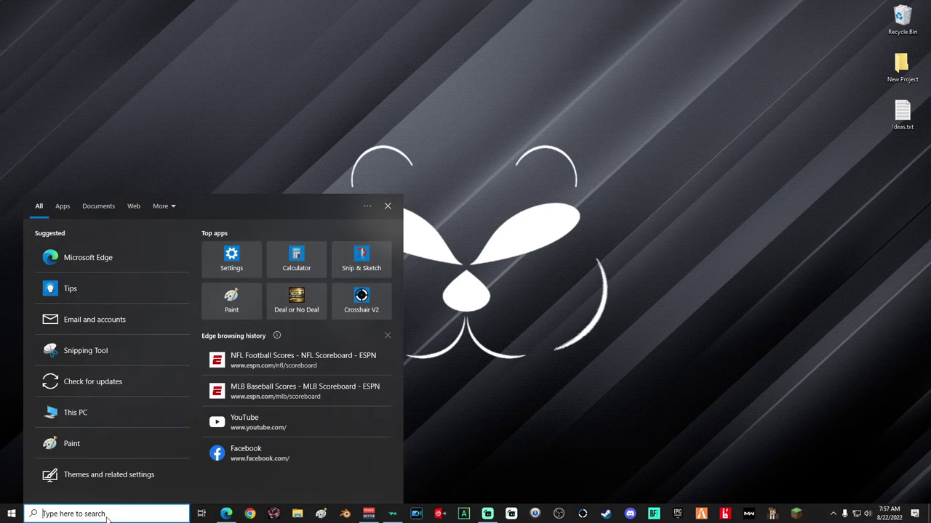
pyautogui.write('run')
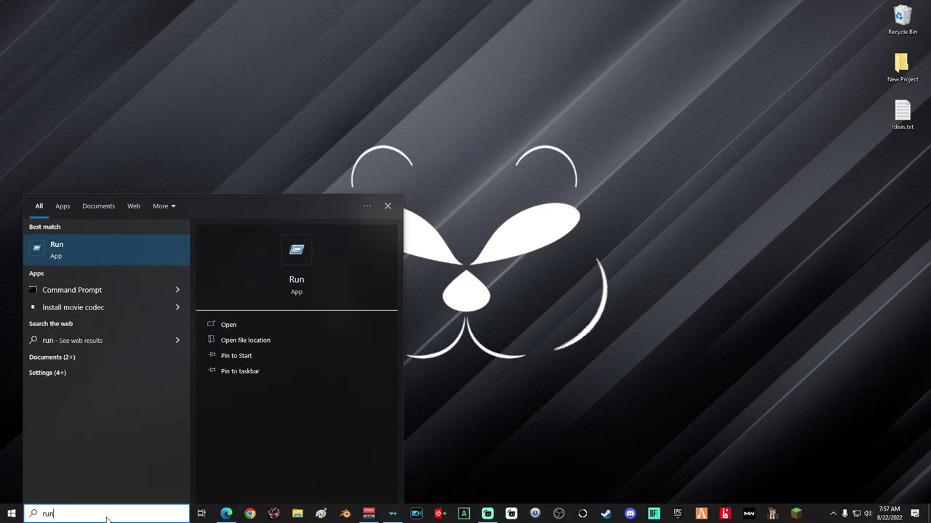
pyautogui.click(75, 253)
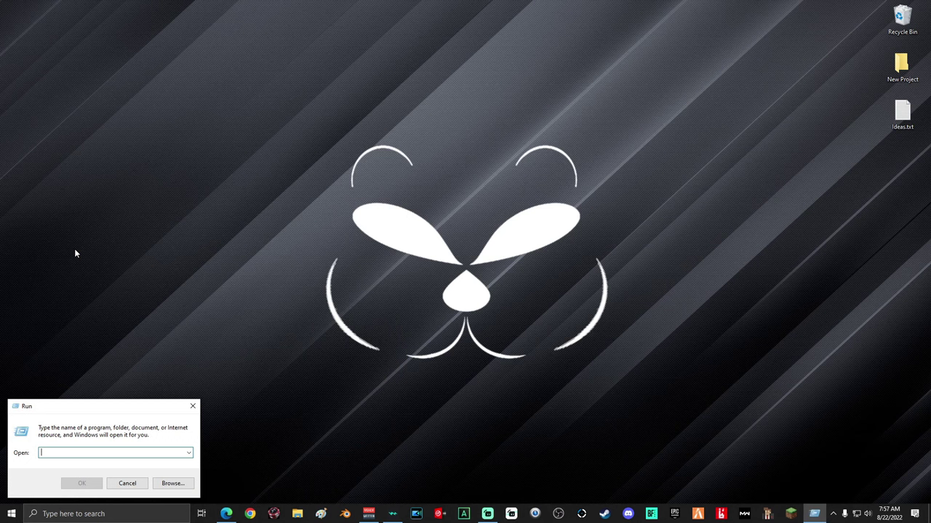
pyautogui.write('%temp%')
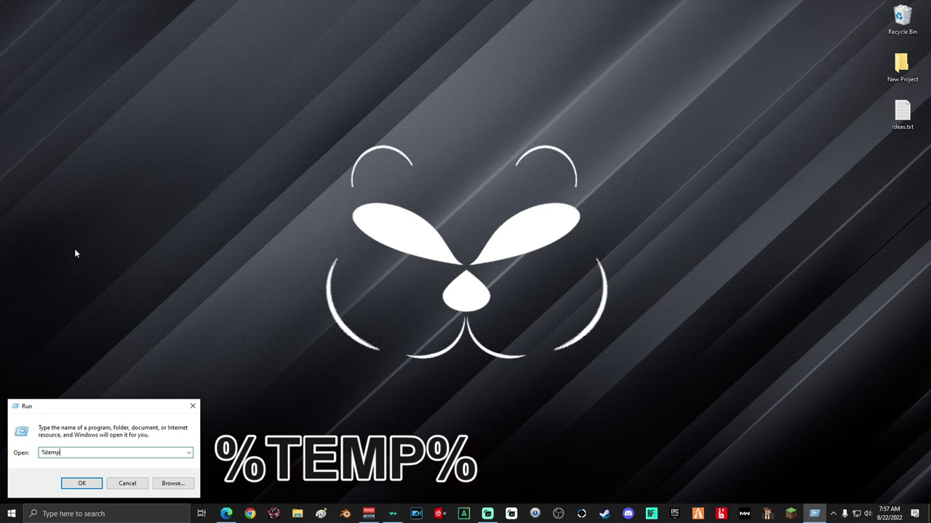
pyautogui.click(82, 483)
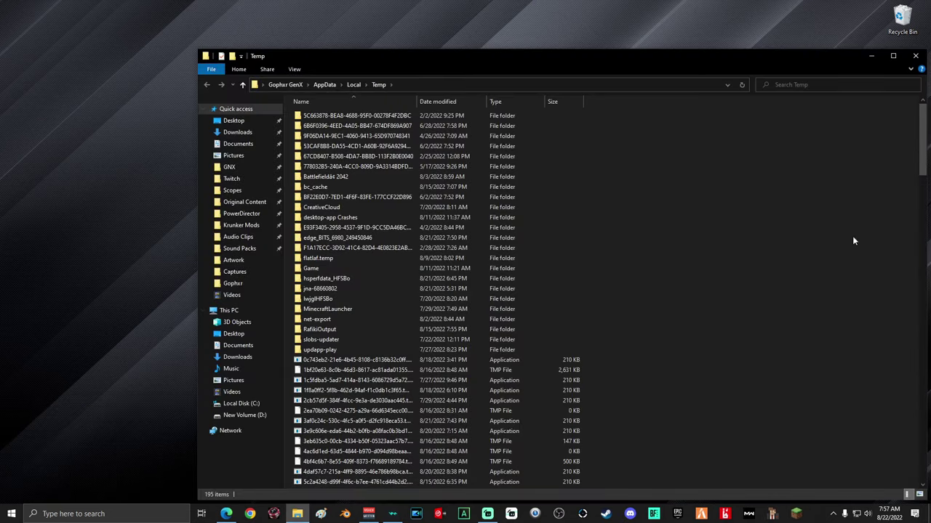
# Delete every temporary file, retrying the in-use one, and close the Temp window
pyautogui.moveTo(572, 121); pyautogui.dragTo(384, 514)
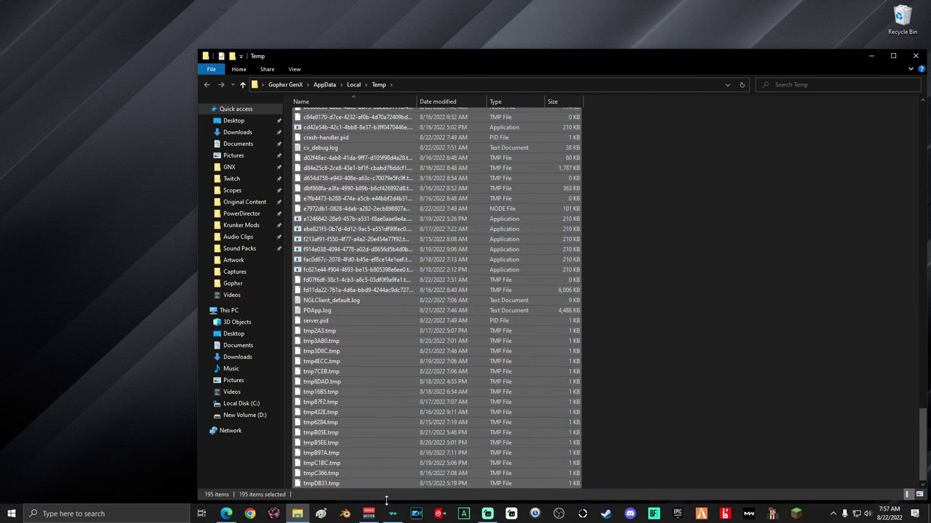
pyautogui.press('Delete')
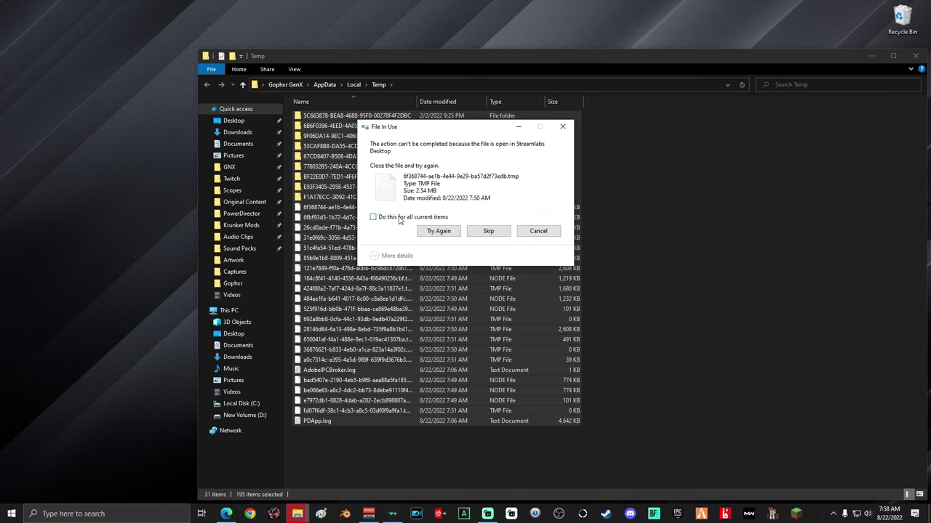
pyautogui.click(440, 232)
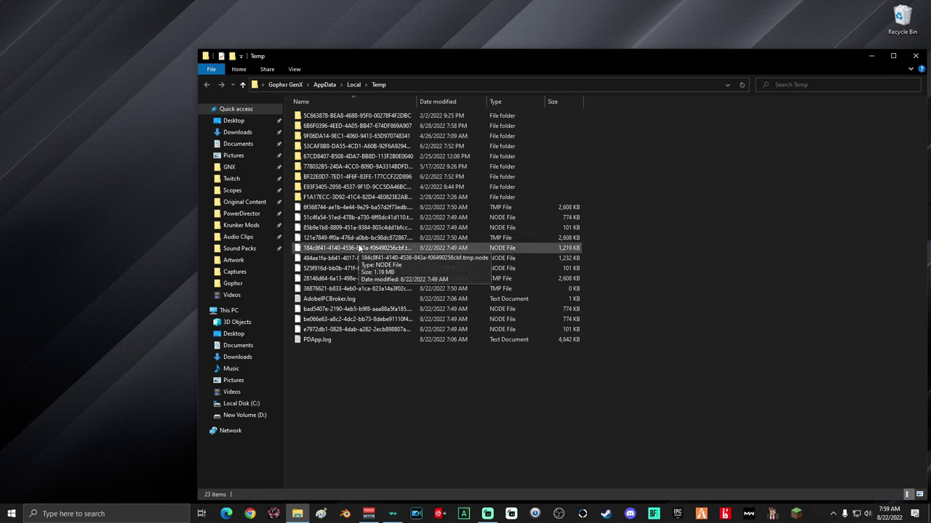
pyautogui.click(916, 57)
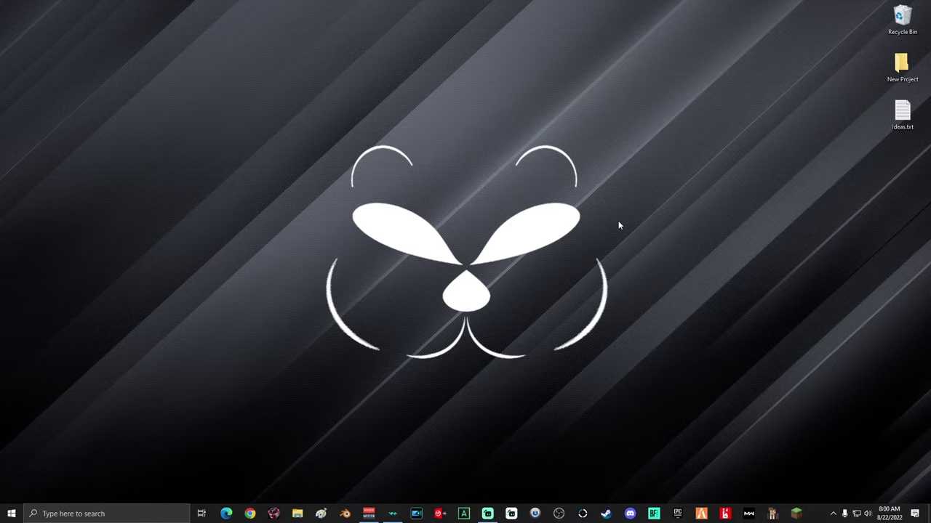
# Launch Defragment and Optimize Drives via 'defrag' and optimize the C: solid state drive
pyautogui.click(109, 513)
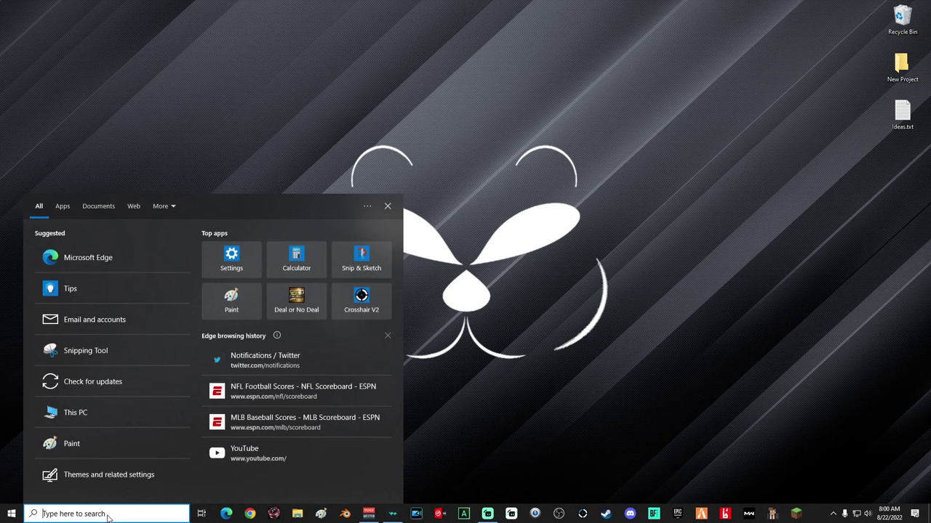
pyautogui.write('defrag')
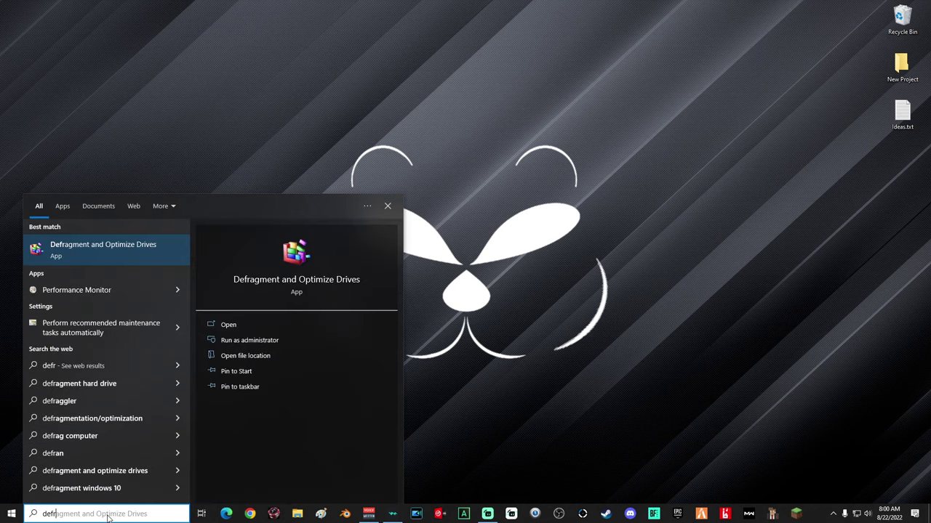
pyautogui.click(125, 251)
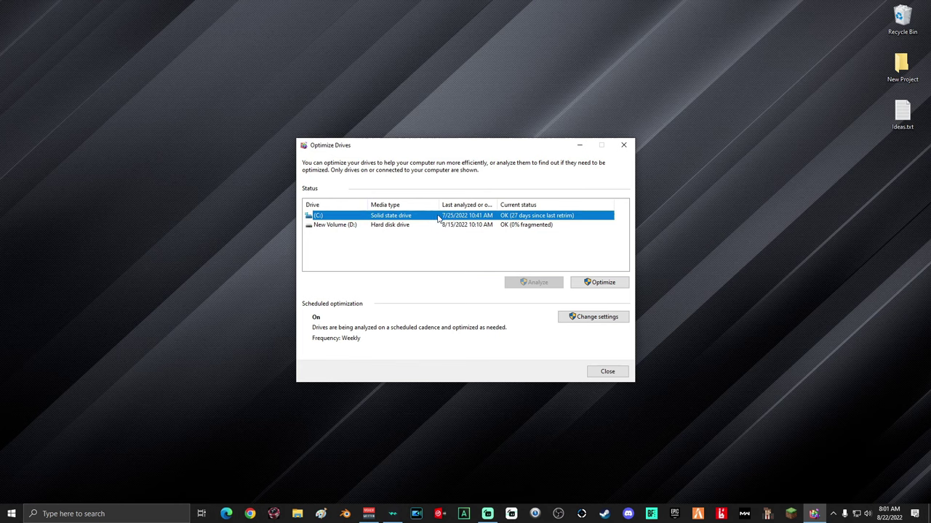
pyautogui.click(609, 285)
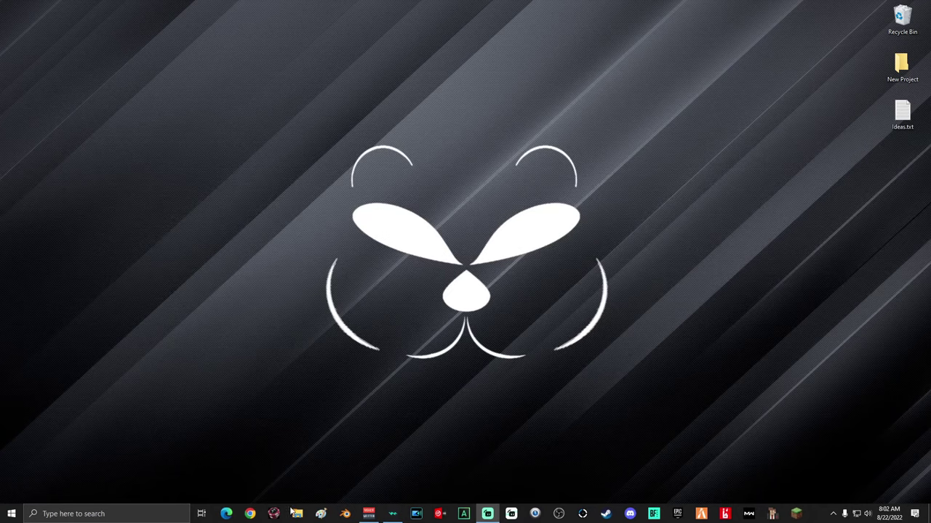
# Launch Disk Cleanup from the Local Disk (C:) properties in This PC
pyautogui.click(297, 514)
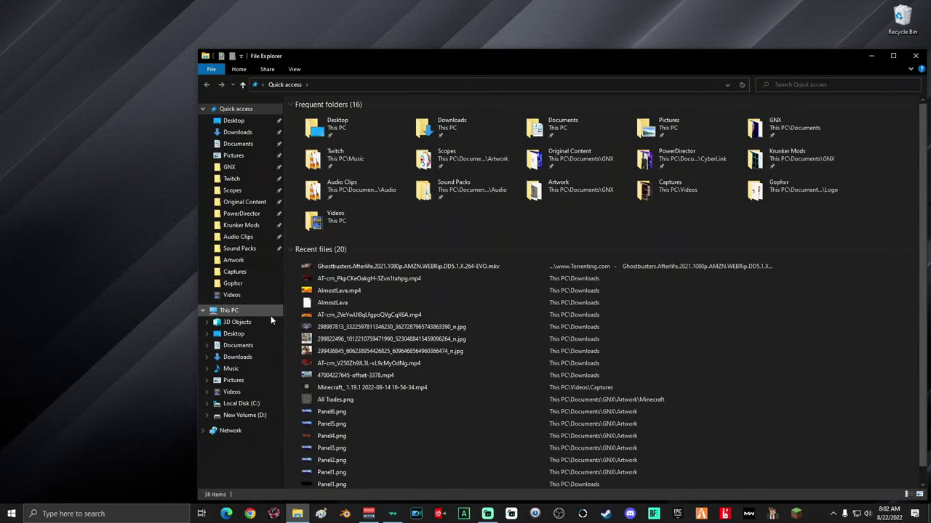
pyautogui.click(227, 312)
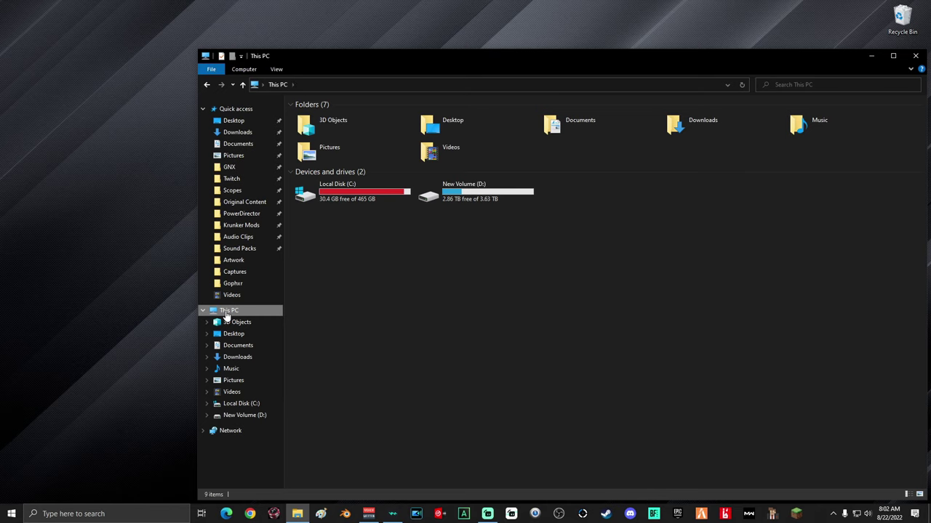
pyautogui.rightClick(343, 189)
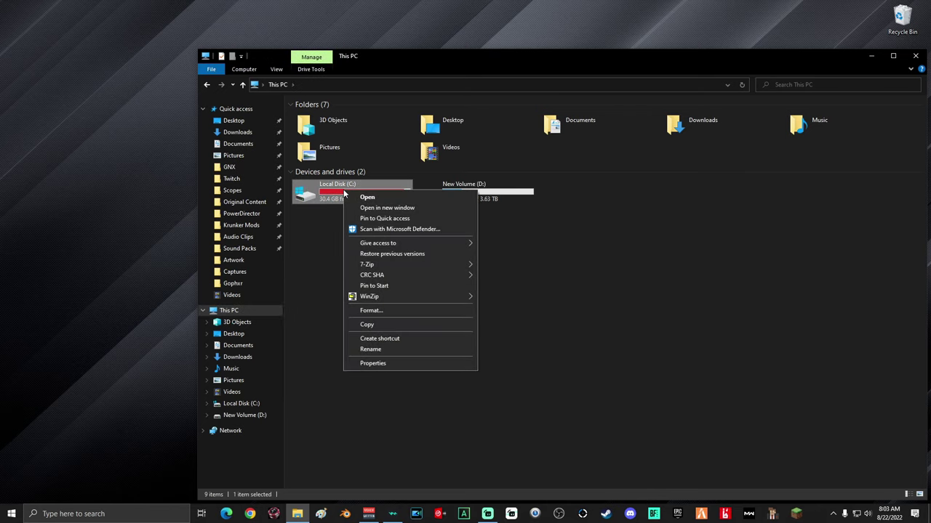
pyautogui.click(373, 363)
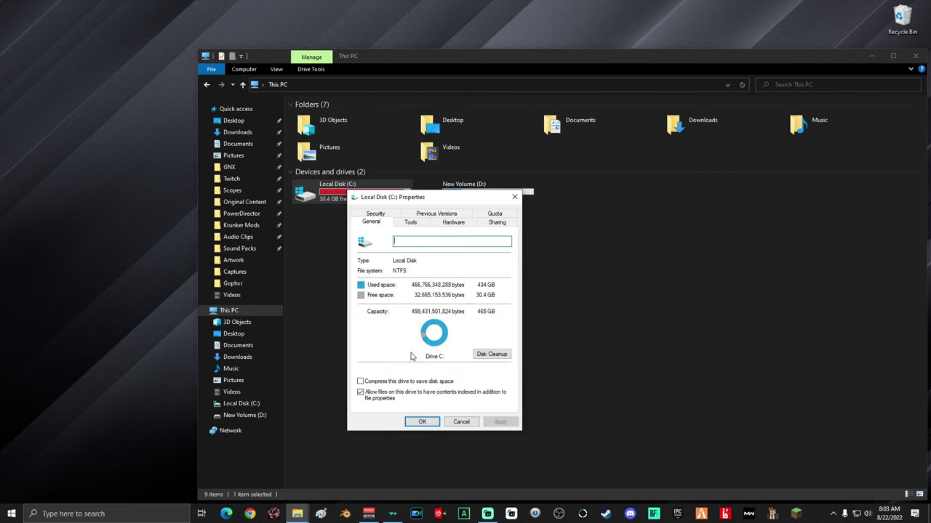
pyautogui.click(490, 355)
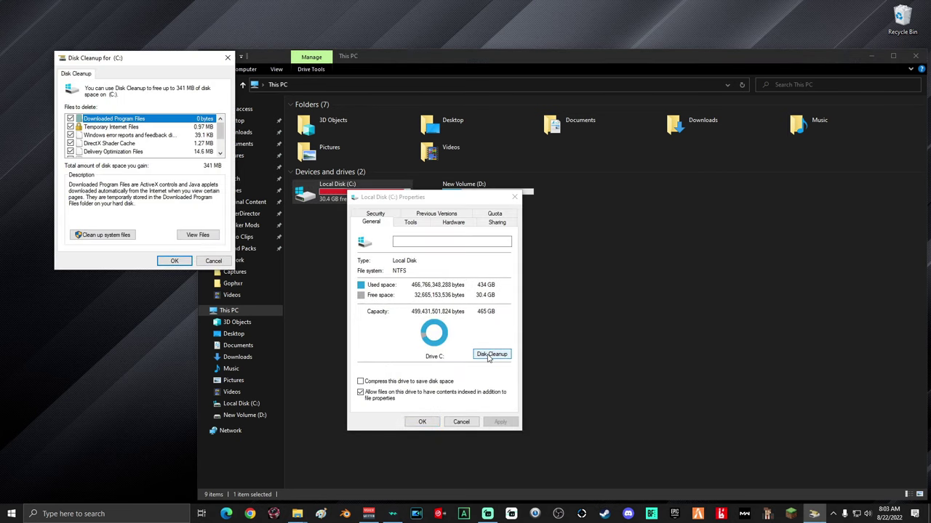
# Close the drive properties and File Explorer, centring the Disk Cleanup dialog
pyautogui.click(515, 198)
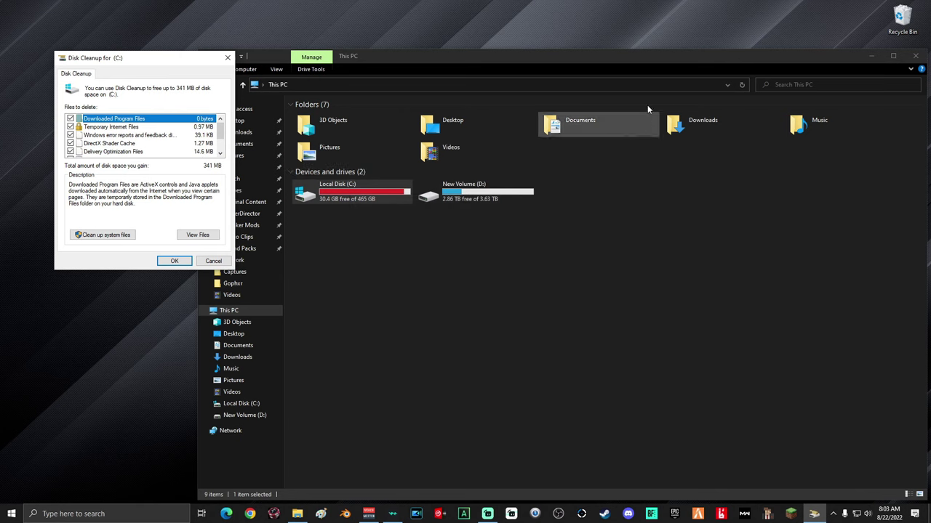
pyautogui.click(916, 56)
pyautogui.moveTo(156, 56); pyautogui.dragTo(464, 140)
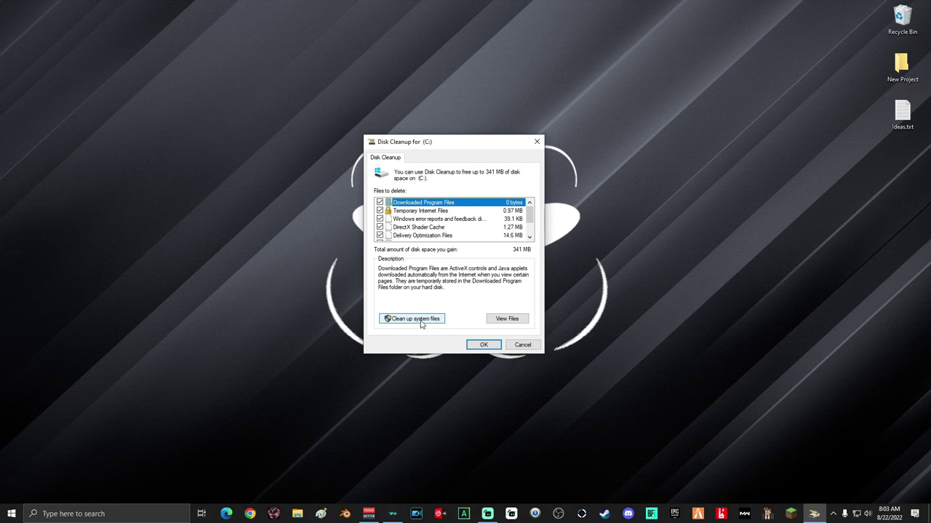
# Rescan including system files, then permanently delete the 7.11 GB of checked categories
pyautogui.click(412, 319)
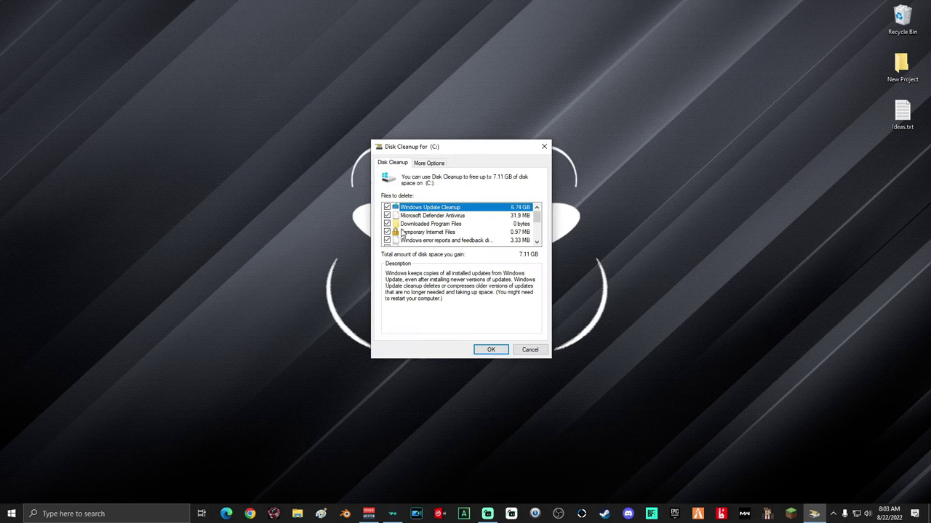
pyautogui.scroll(-3, 390, 237)
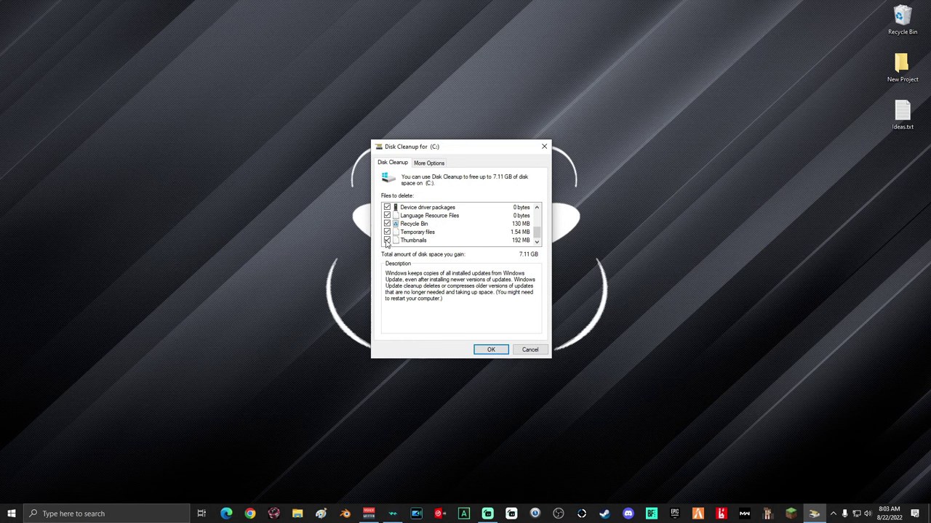
pyautogui.scroll(3, 387, 242)
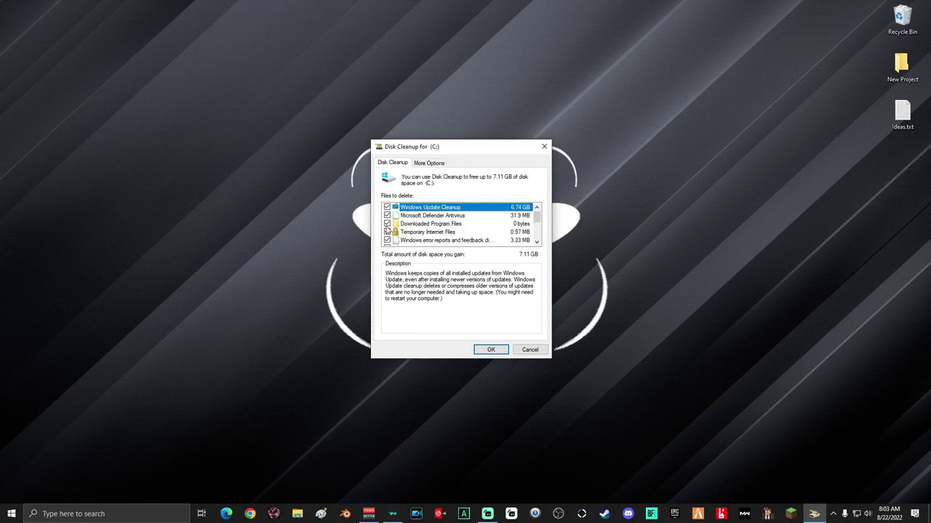
pyautogui.click(503, 350)
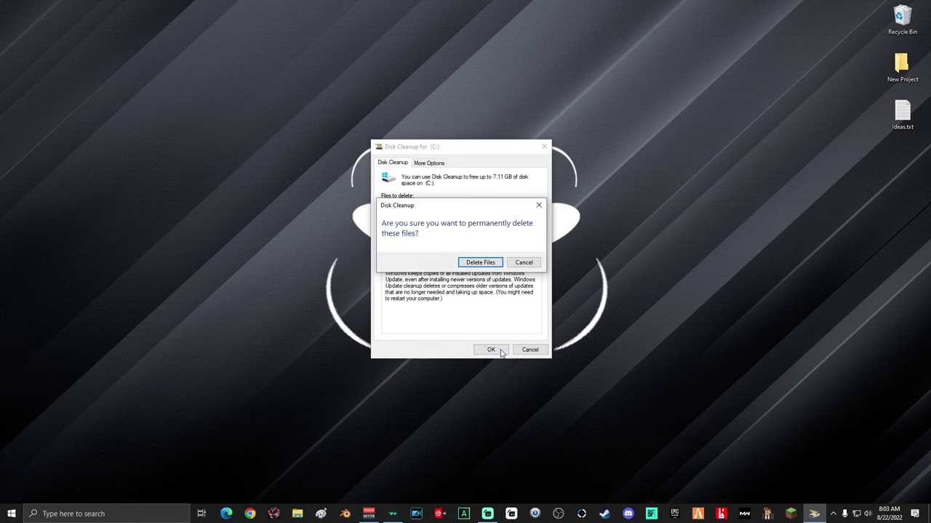
pyautogui.click(480, 262)
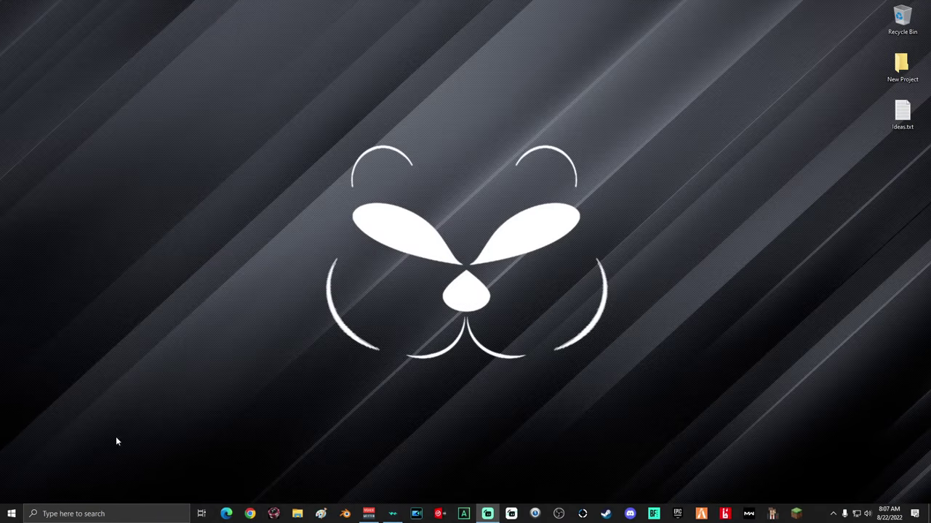
# Open Task Manager by searching 'task' and show its Startup tab
pyautogui.click(107, 514)
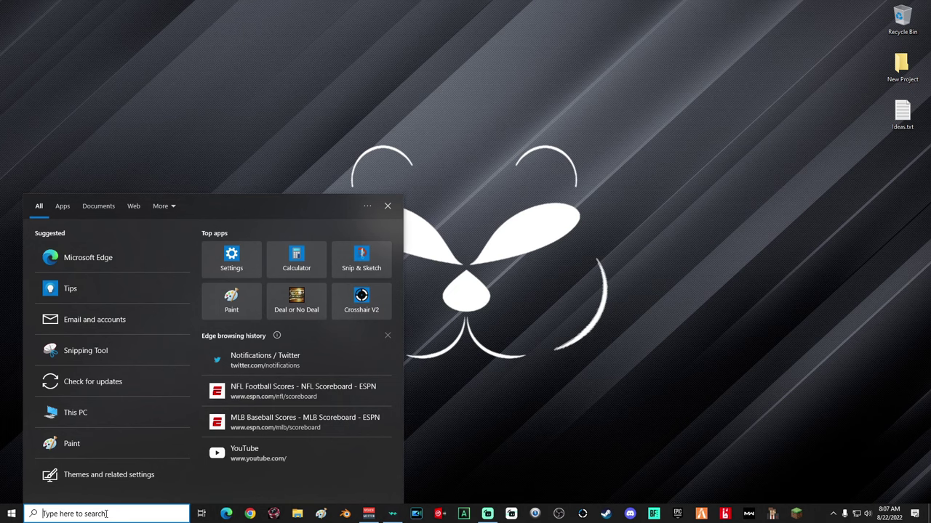
pyautogui.write('task')
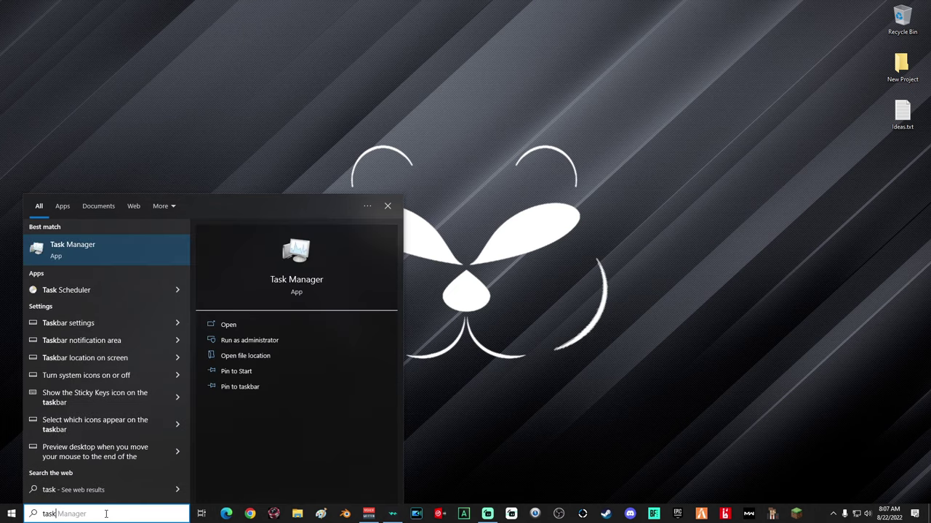
pyautogui.click(98, 251)
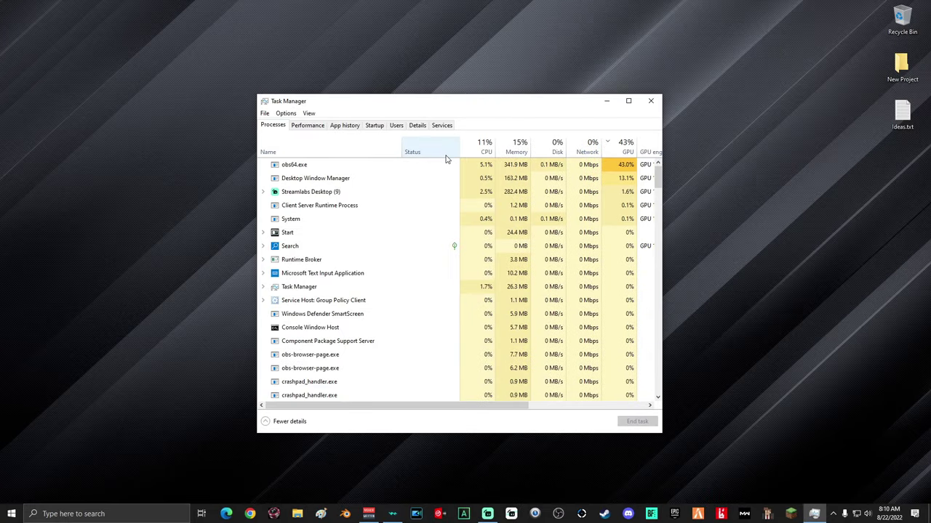
pyautogui.click(374, 126)
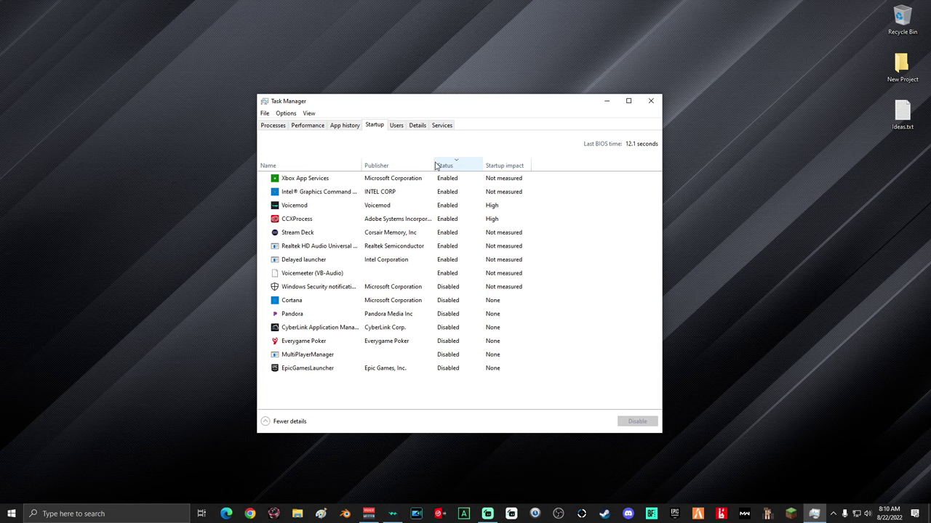